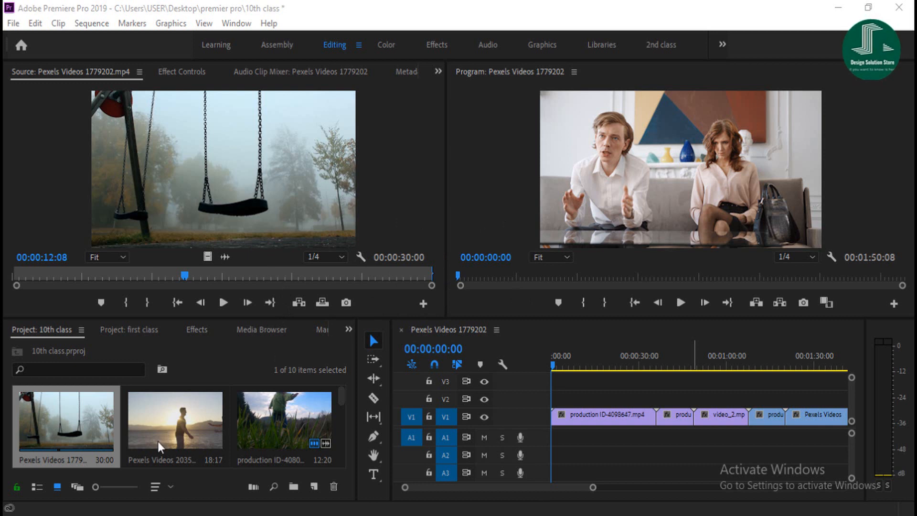
# Step: Browse the clips in the 10th class project bin and zoom the timeline out to inspect the whole sequence
pyautogui.scroll(-5, 158, 440)
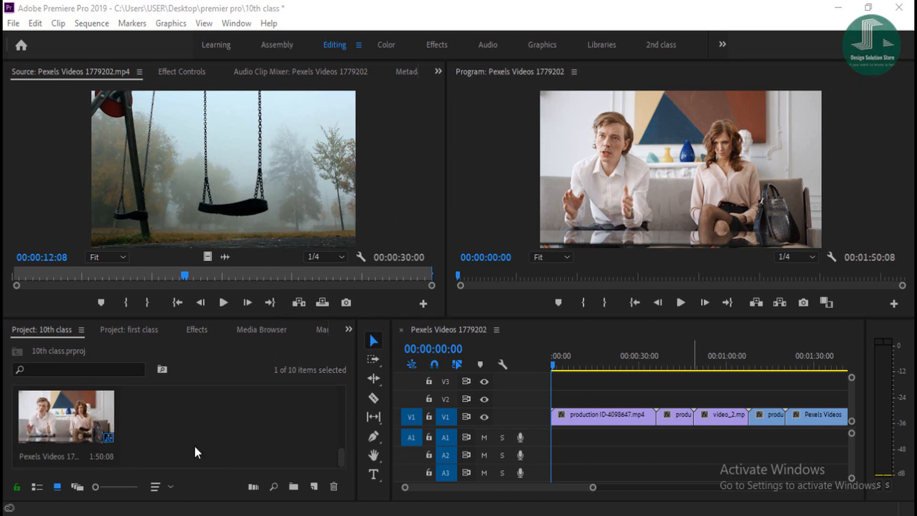
pyautogui.scroll(5, 193, 443)
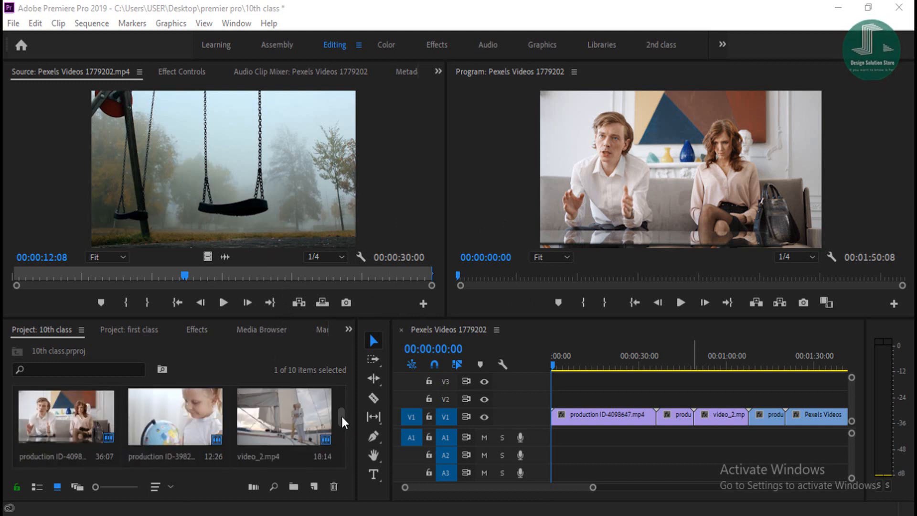
pyautogui.scroll(2, 341, 415)
pyautogui.moveTo(341, 412); pyautogui.dragTo(340, 374)
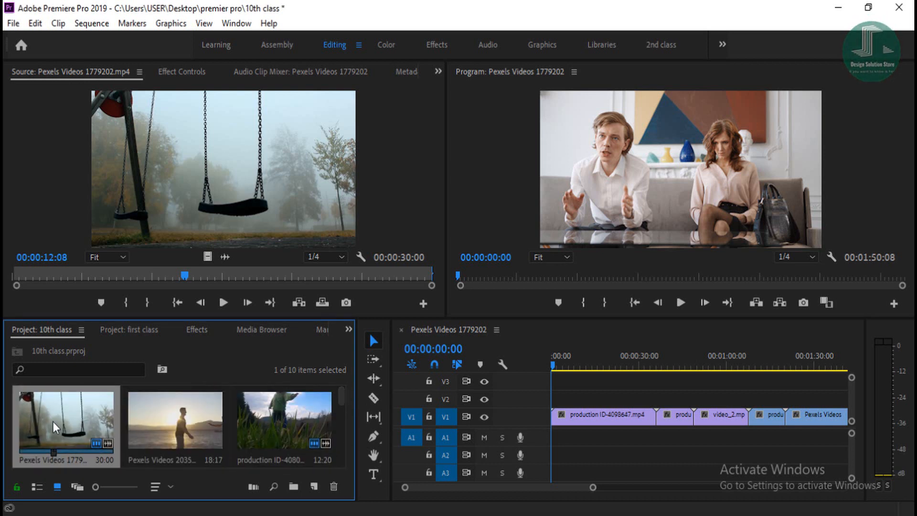
pyautogui.moveTo(342, 399)
pyautogui.mouseDown()
pyautogui.moveTo(341, 461)
pyautogui.moveTo(340, 386)
pyautogui.mouseUp()
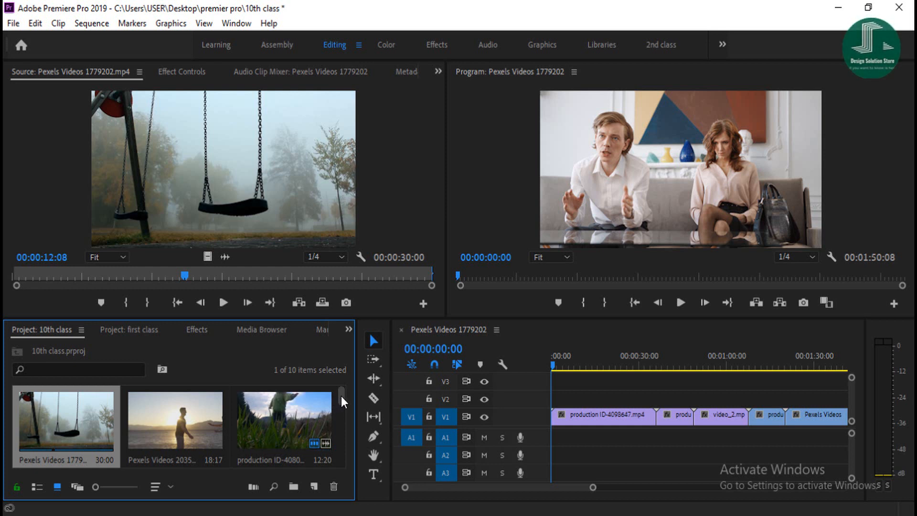
pyautogui.moveTo(341, 397)
pyautogui.mouseDown()
pyautogui.moveTo(337, 463)
pyautogui.moveTo(339, 383)
pyautogui.mouseUp()
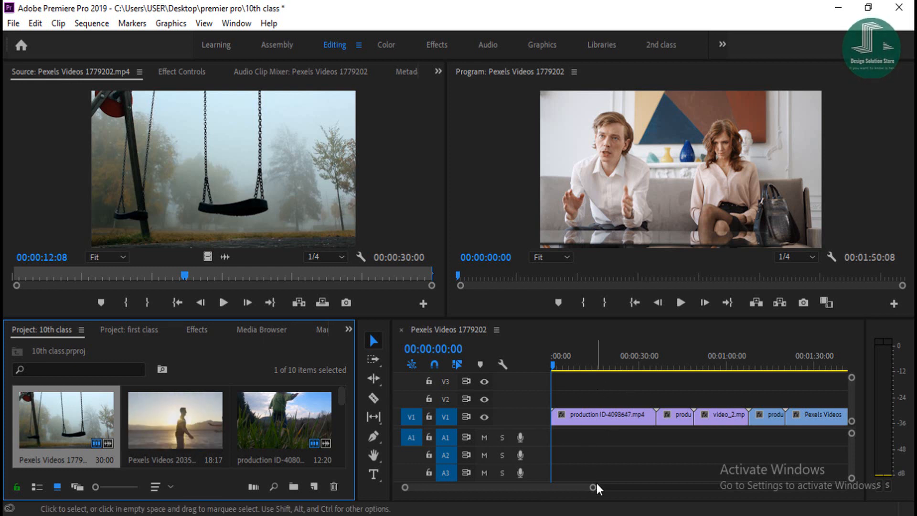
pyautogui.moveTo(593, 487); pyautogui.dragTo(615, 488)
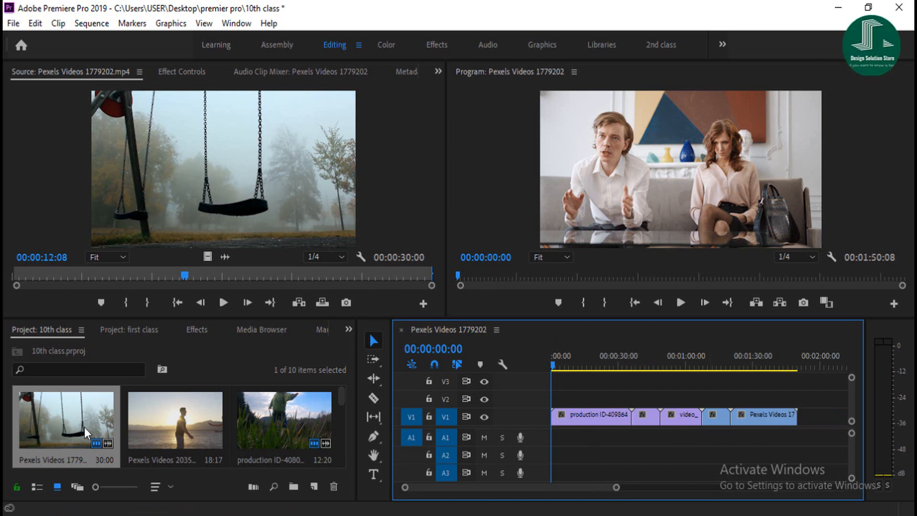
pyautogui.scroll(-2, 110, 427)
pyautogui.scroll(2, 162, 422)
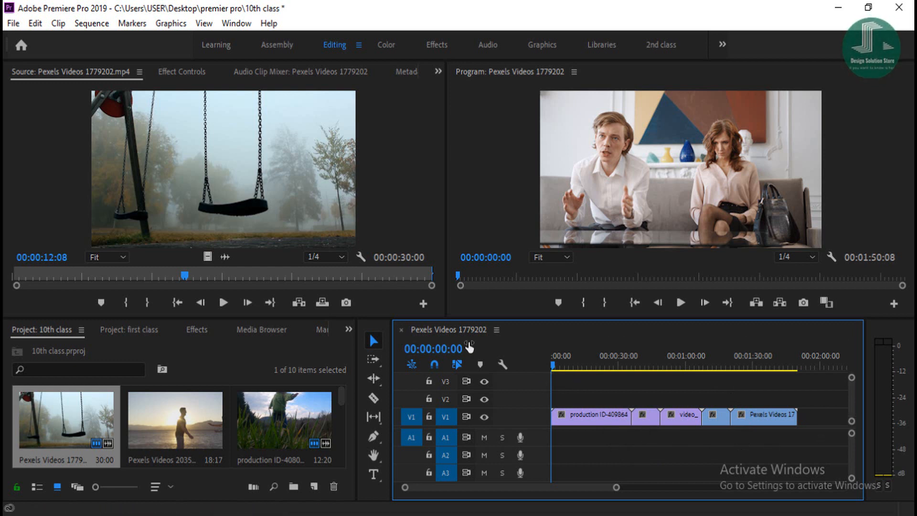
# Step: Play and scrub through the sequence's first three clips to check how each fills the program frame
pyautogui.click(681, 303)
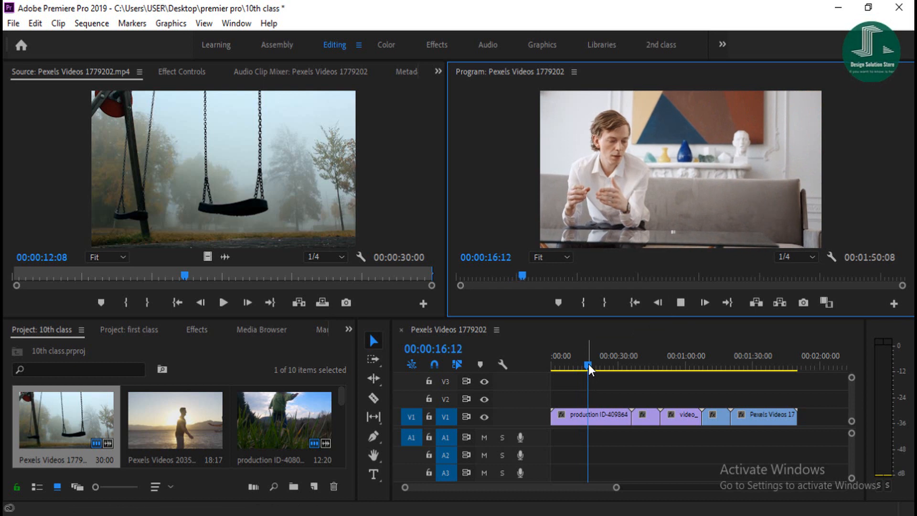
pyautogui.moveTo(587, 364); pyautogui.dragTo(614, 372)
pyautogui.click(686, 304)
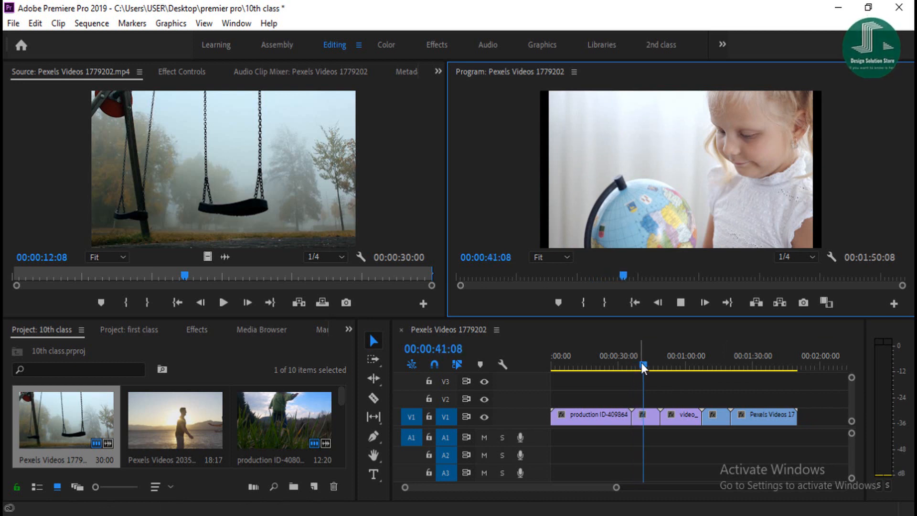
pyautogui.moveTo(641, 366); pyautogui.dragTo(671, 365)
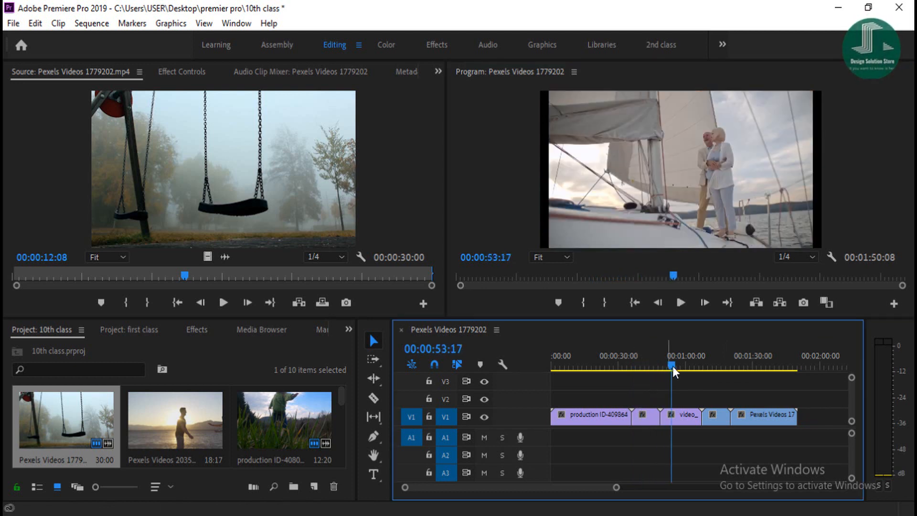
pyautogui.click(680, 303)
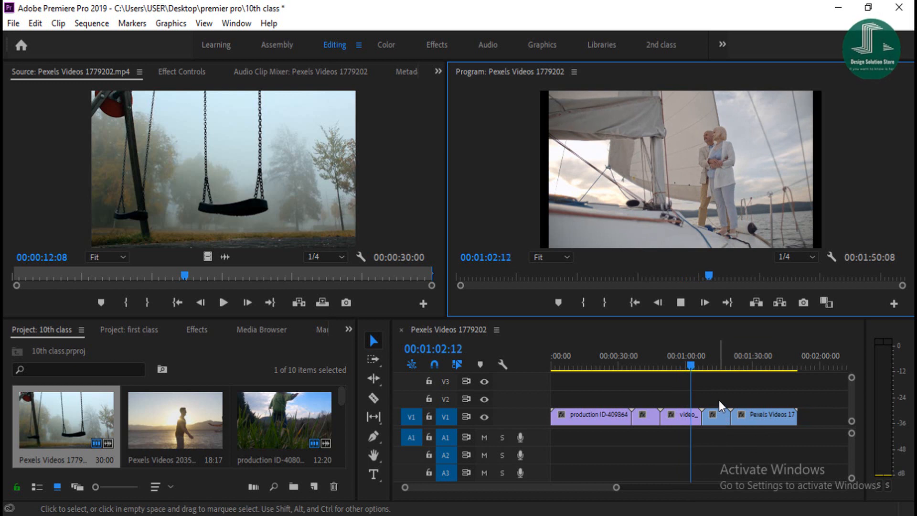
pyautogui.click(696, 365)
pyautogui.moveTo(701, 365); pyautogui.dragTo(621, 397)
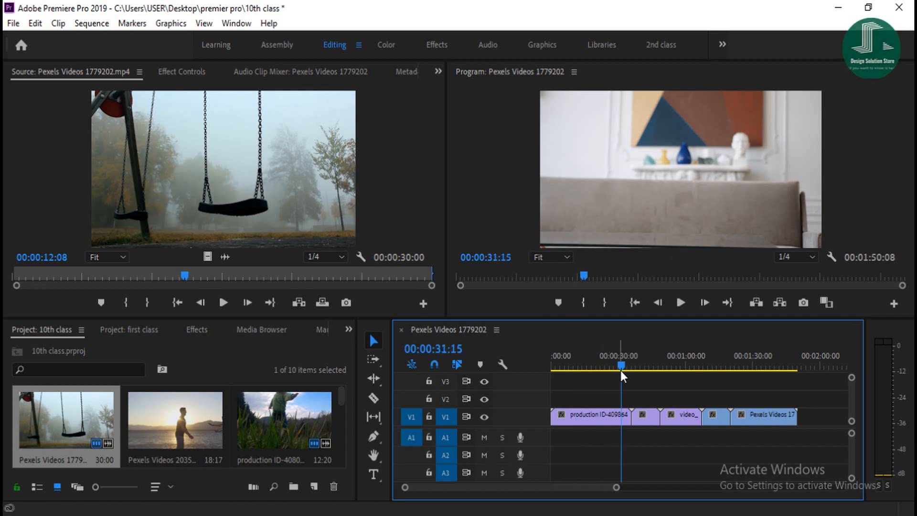
# Step: Scrub and play the grass-field and swing clips at the sequence's end to compare their size with the program frame
pyautogui.moveTo(621, 365); pyautogui.dragTo(713, 377)
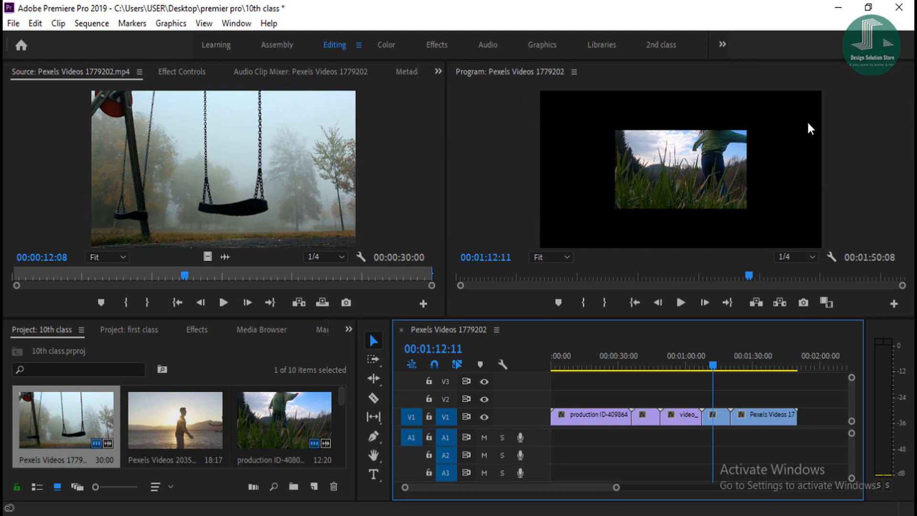
pyautogui.moveTo(713, 367); pyautogui.dragTo(756, 371)
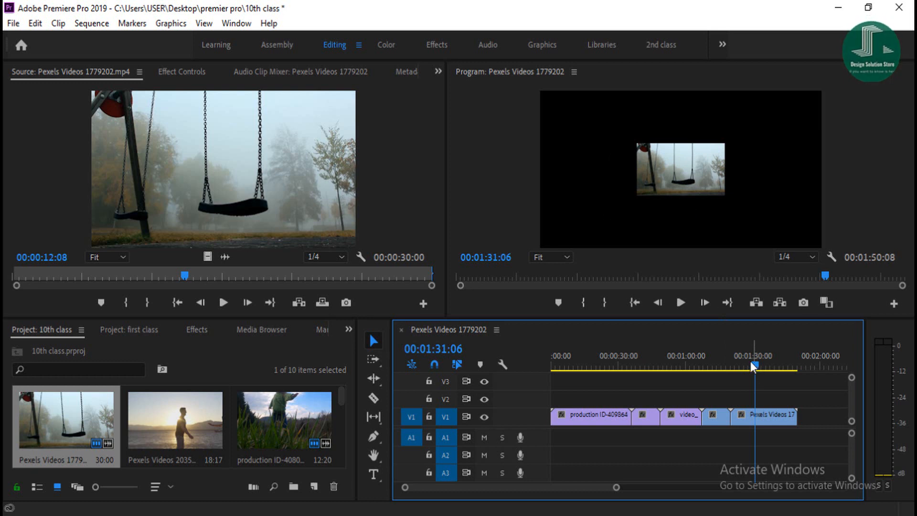
pyautogui.click(682, 302)
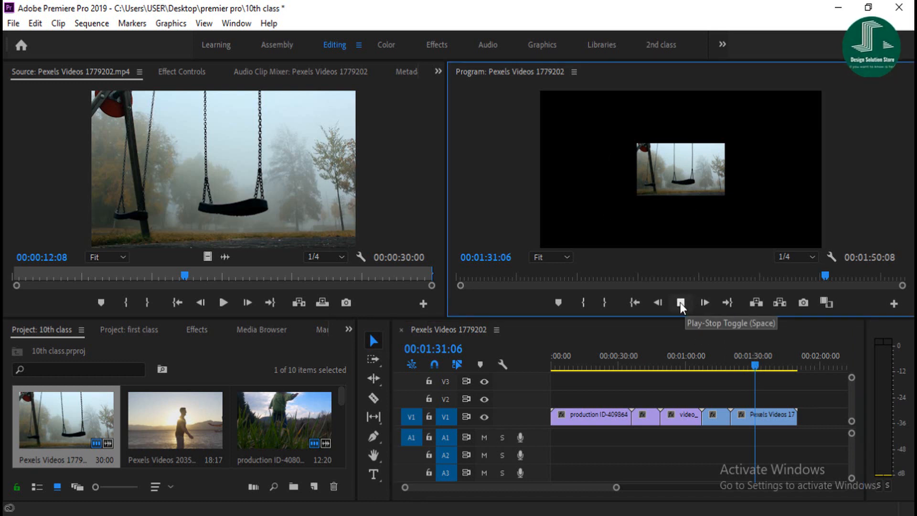
pyautogui.click(681, 304)
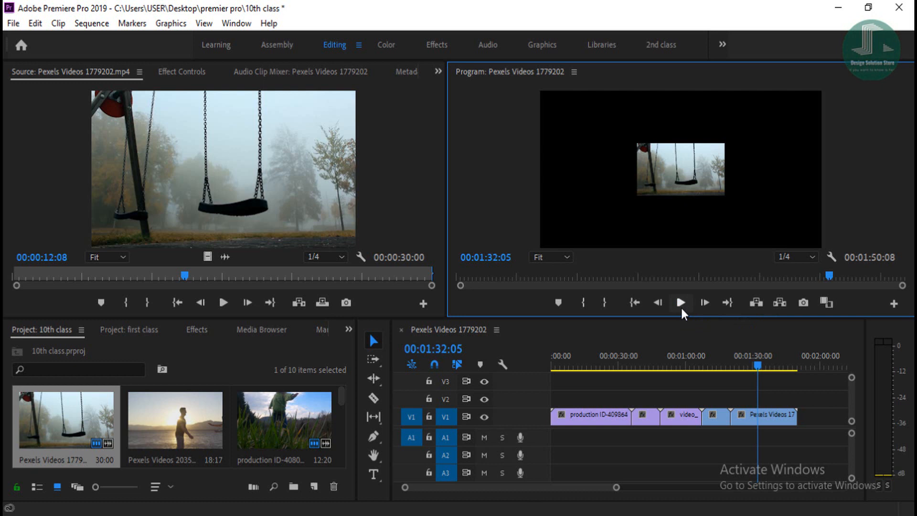
pyautogui.click(751, 365)
pyautogui.moveTo(751, 363); pyautogui.dragTo(711, 367)
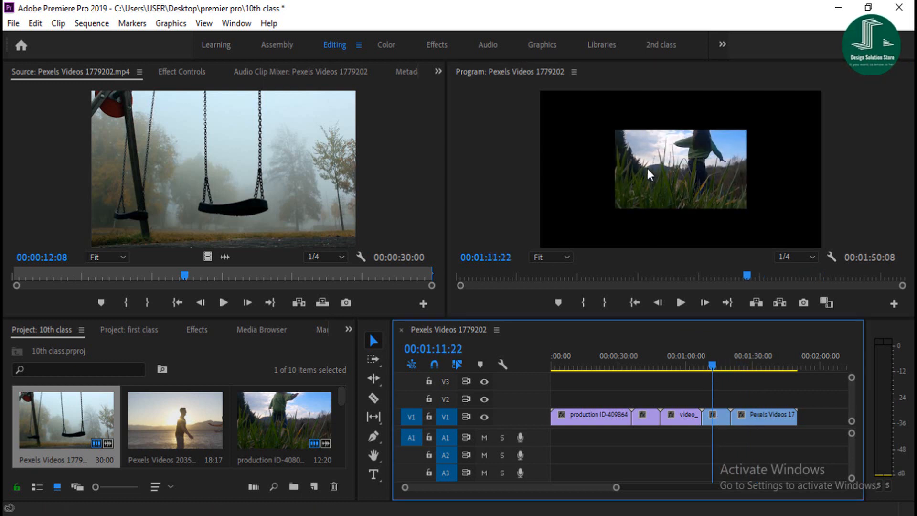
pyautogui.moveTo(712, 365); pyautogui.dragTo(735, 401)
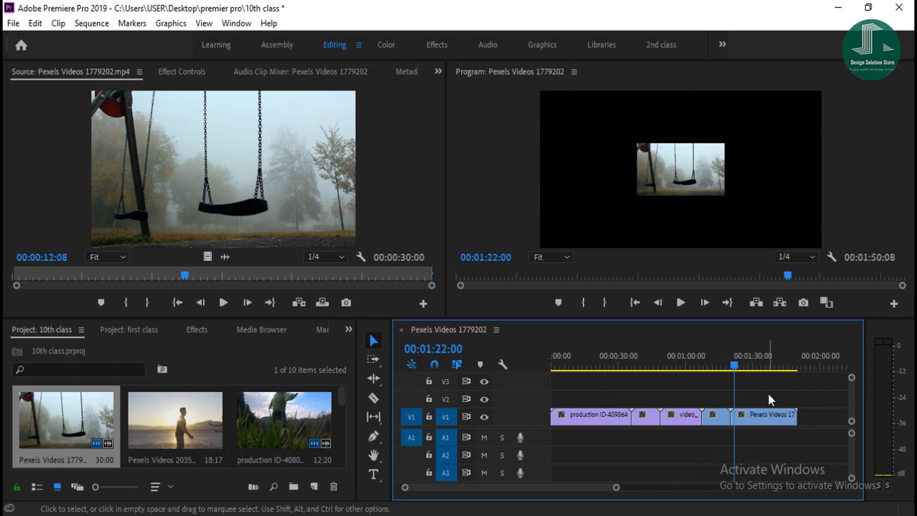
# Step: Delete the last two clips, the grass-field and swing footage, from video track V1
pyautogui.moveTo(771, 391); pyautogui.dragTo(724, 435)
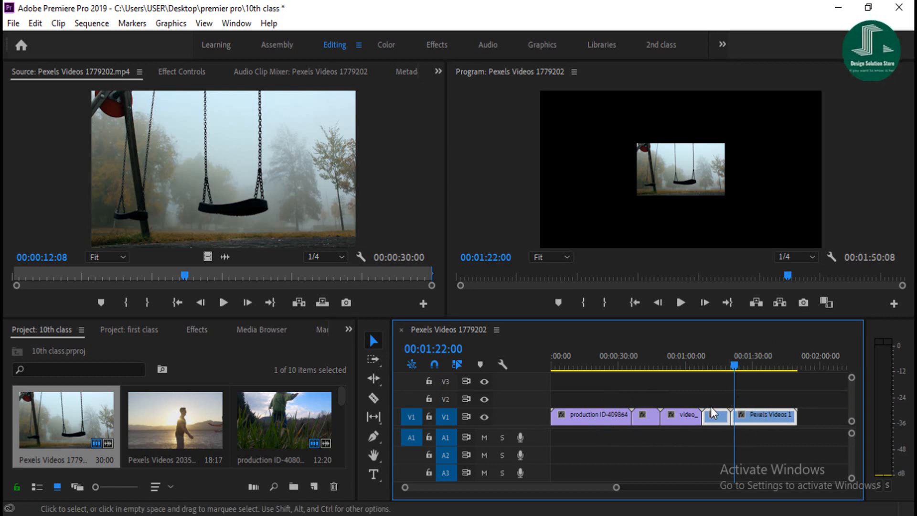
pyautogui.press('Delete')
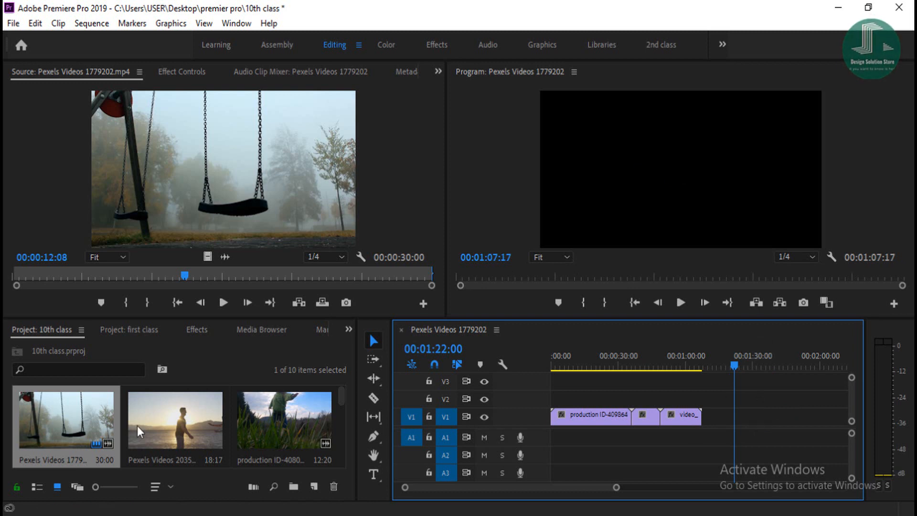
# Step: Examine the file properties of the swing clip Pexels Videos 1779202.mp4 in the project bin, including its image size
pyautogui.scroll(-5, 253, 427)
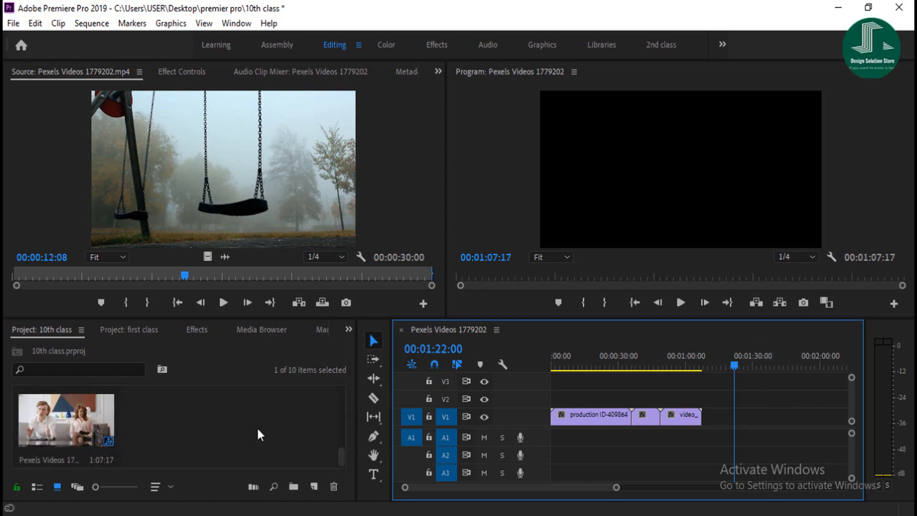
pyautogui.scroll(5, 149, 465)
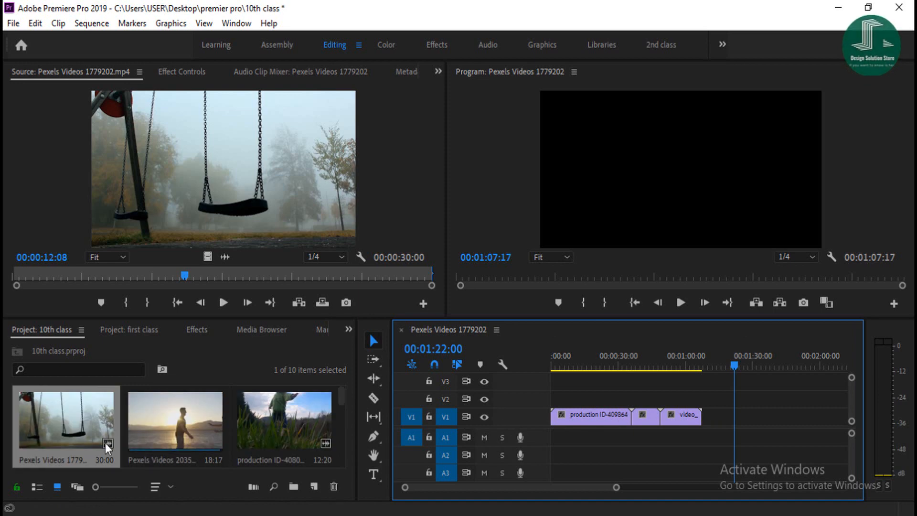
pyautogui.rightClick(67, 413)
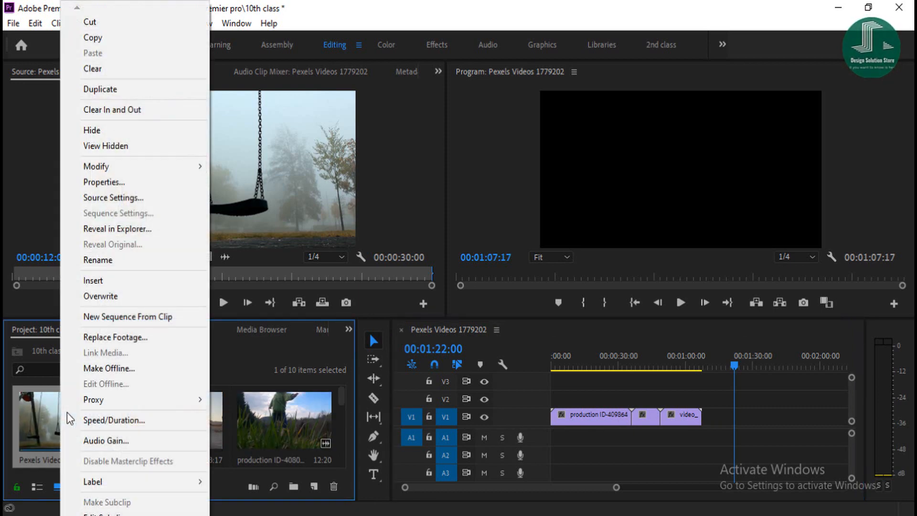
pyautogui.click(105, 182)
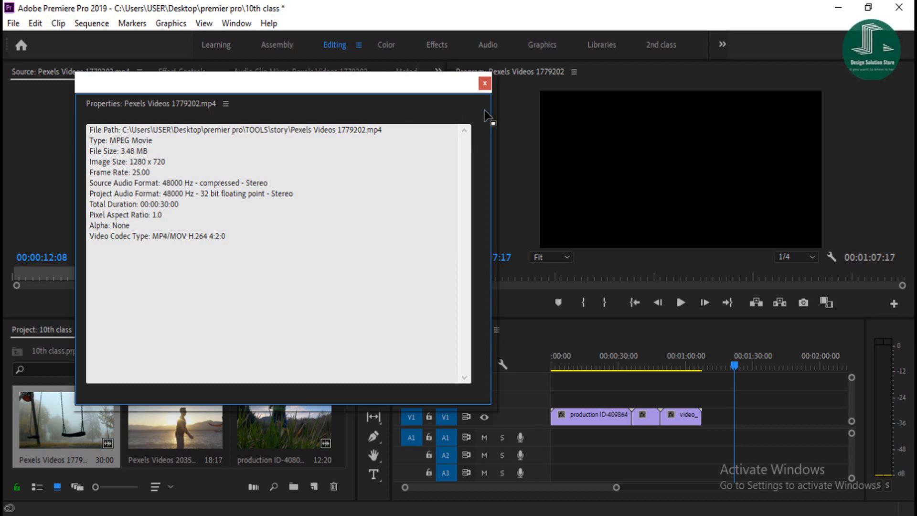
pyautogui.click(486, 84)
# Step: Examine the file properties of Pexels Videos 2035509.mp4, highlighting its image size for comparison
pyautogui.rightClick(194, 428)
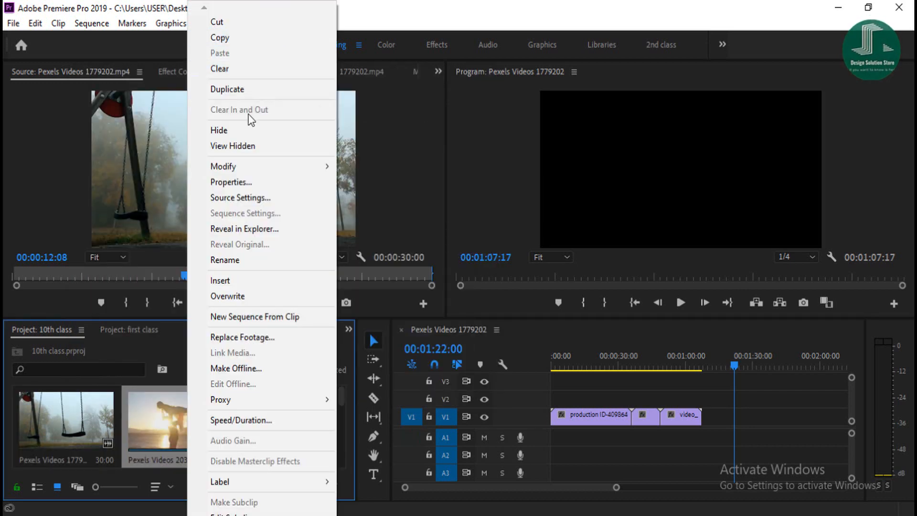
pyautogui.click(239, 185)
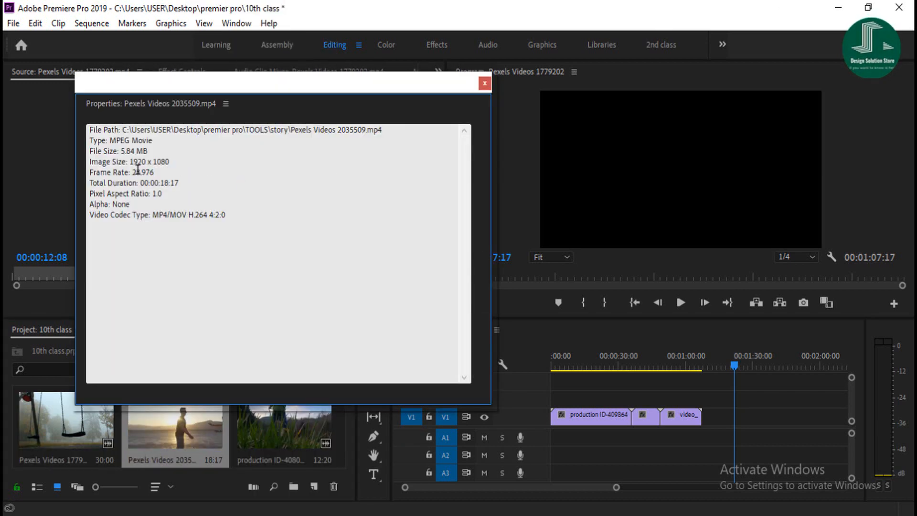
pyautogui.moveTo(131, 163); pyautogui.dragTo(173, 162)
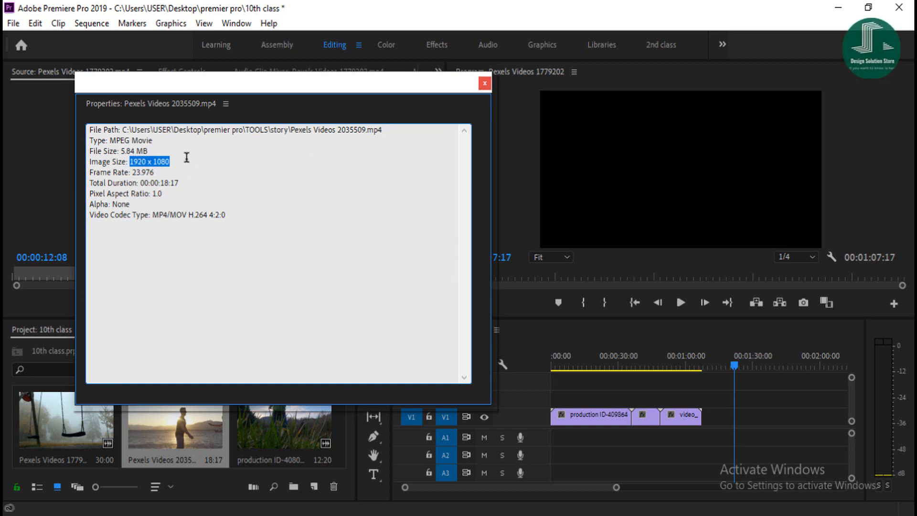
pyautogui.moveTo(152, 161); pyautogui.dragTo(170, 162)
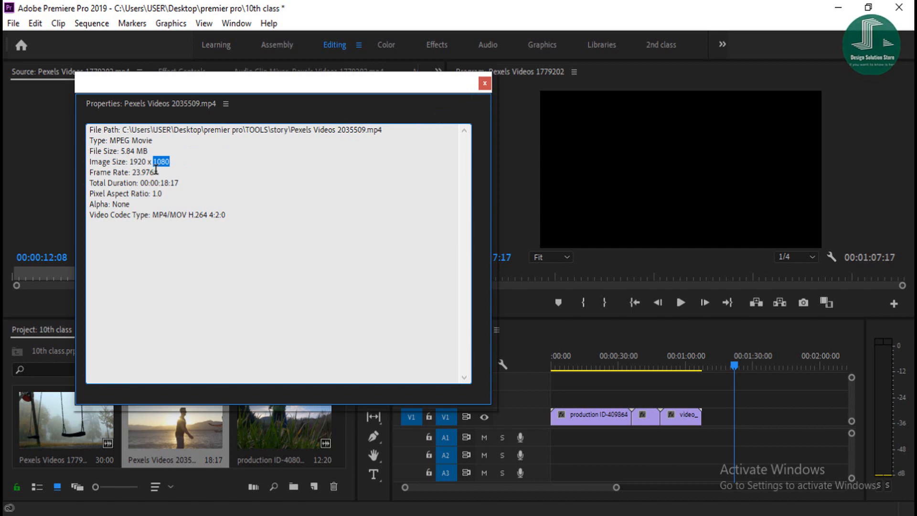
pyautogui.click(485, 84)
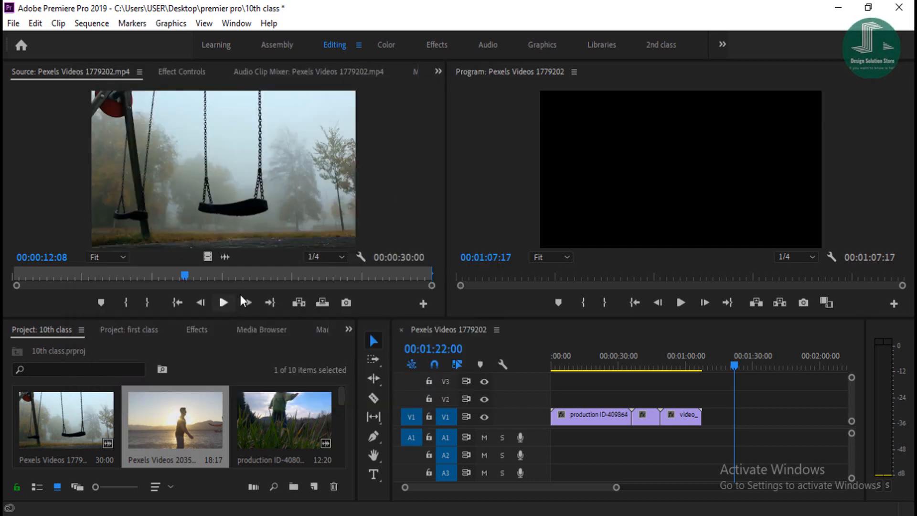
# Step: Create a new sequence from the swing clip Pexels Videos 1779202.mp4
pyautogui.click(70, 422)
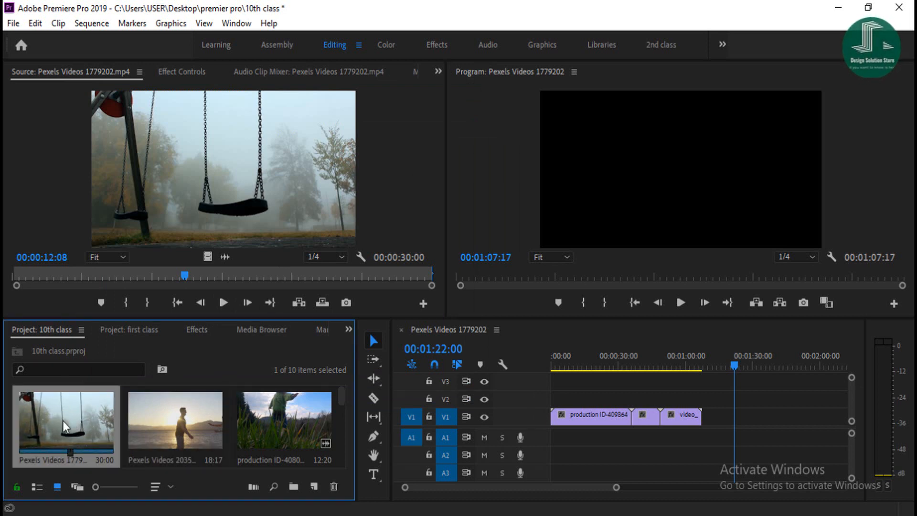
pyautogui.rightClick(62, 420)
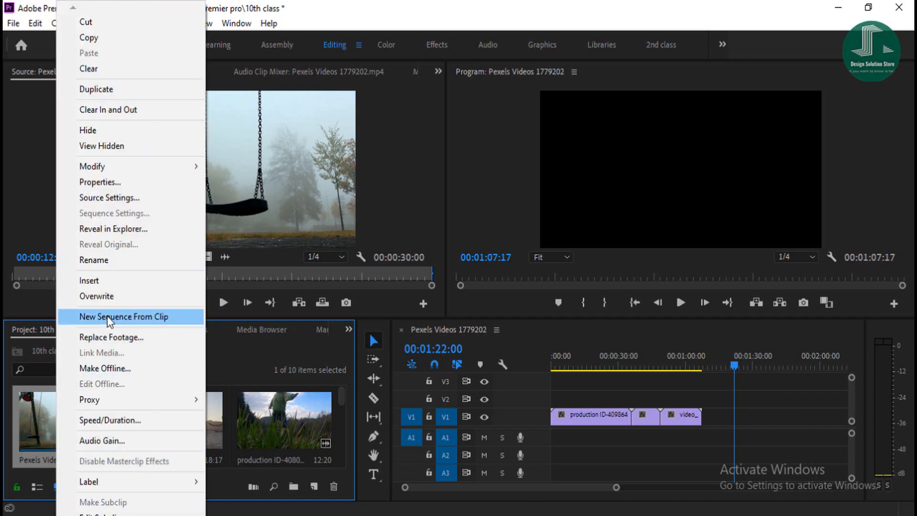
pyautogui.click(146, 323)
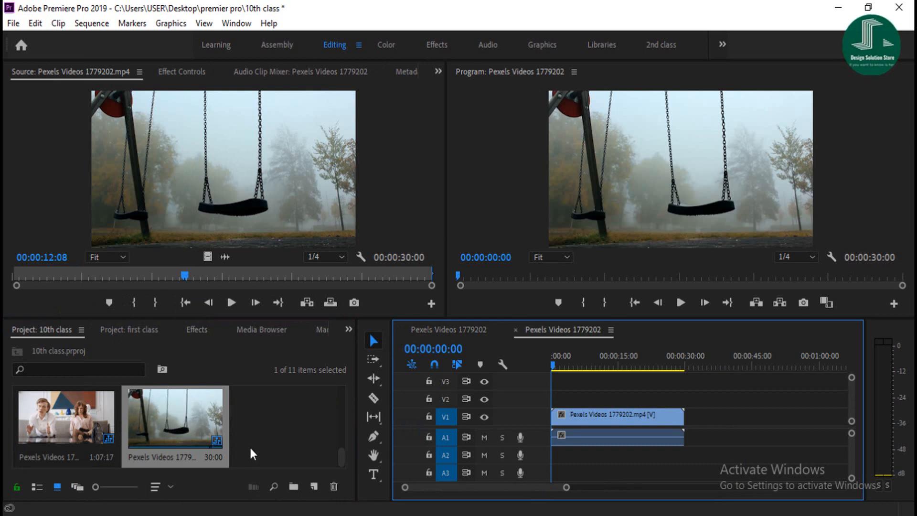
# Step: Compare the swing clip with its new sequence in the project bin and play the sequence from the start
pyautogui.scroll(5, 71, 421)
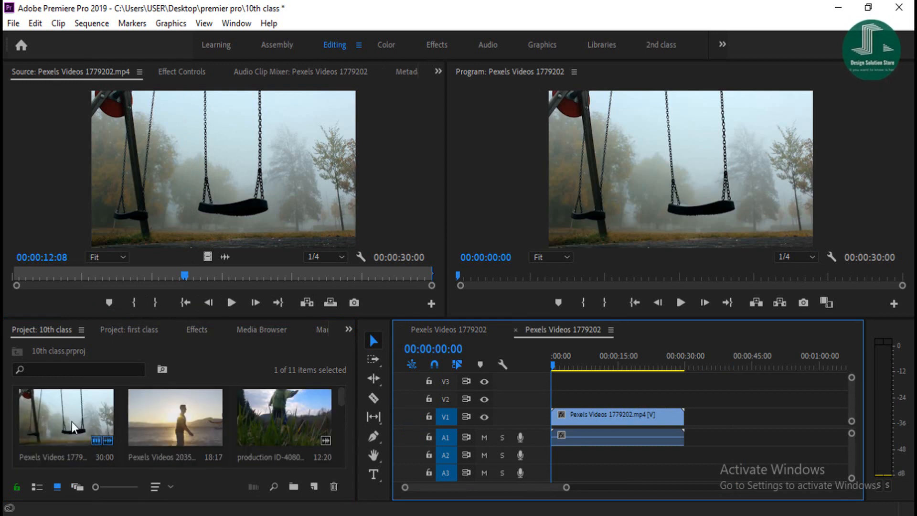
pyautogui.scroll(-5, 87, 434)
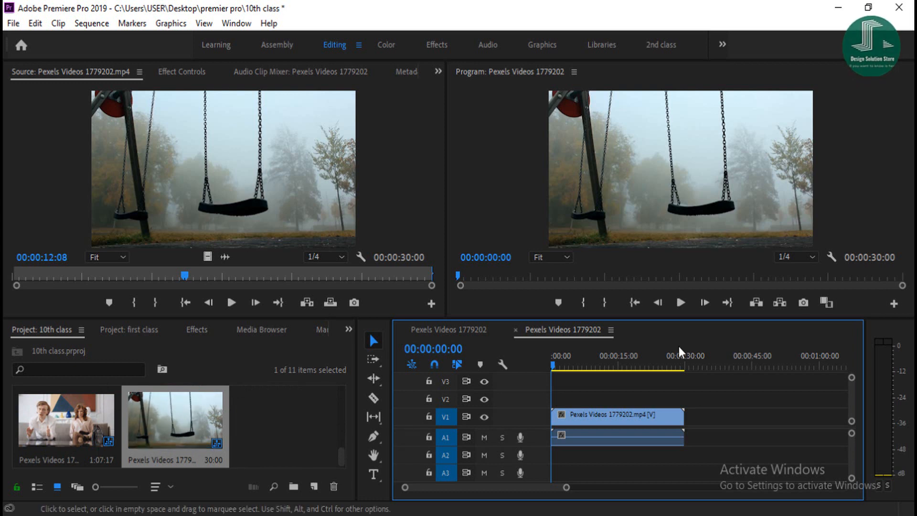
pyautogui.click(681, 303)
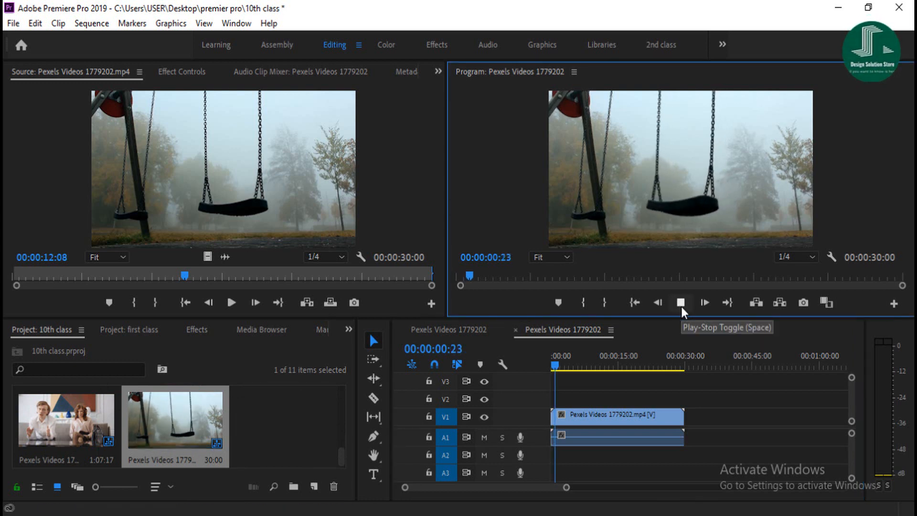
# Step: Stop the swing sequence's playback and create a new sequence from the grass field clip production ID-4080609.mp4 in the project bin
pyautogui.click(681, 303)
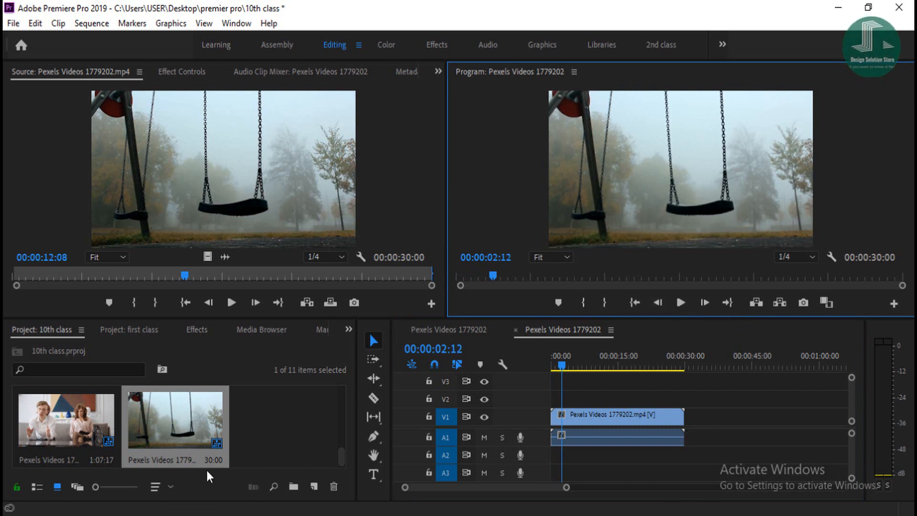
pyautogui.scroll(3, 167, 431)
pyautogui.scroll(2, 167, 436)
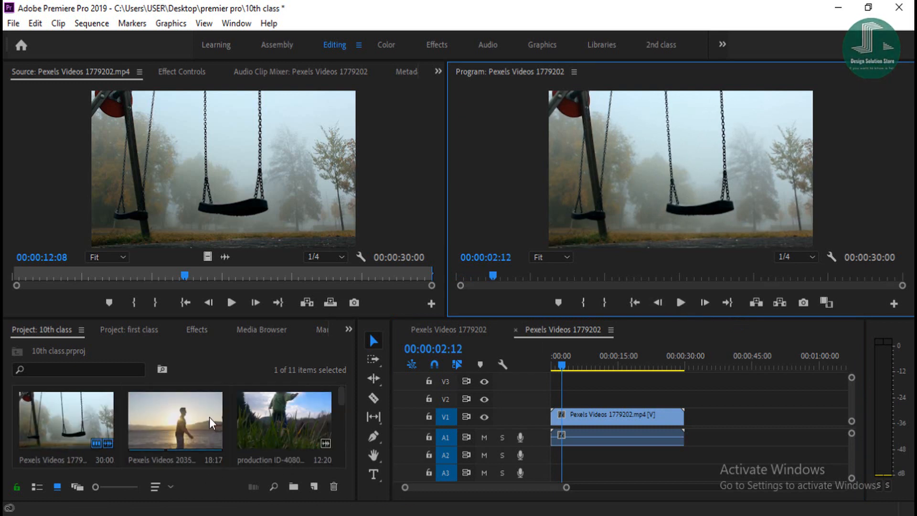
pyautogui.rightClick(277, 414)
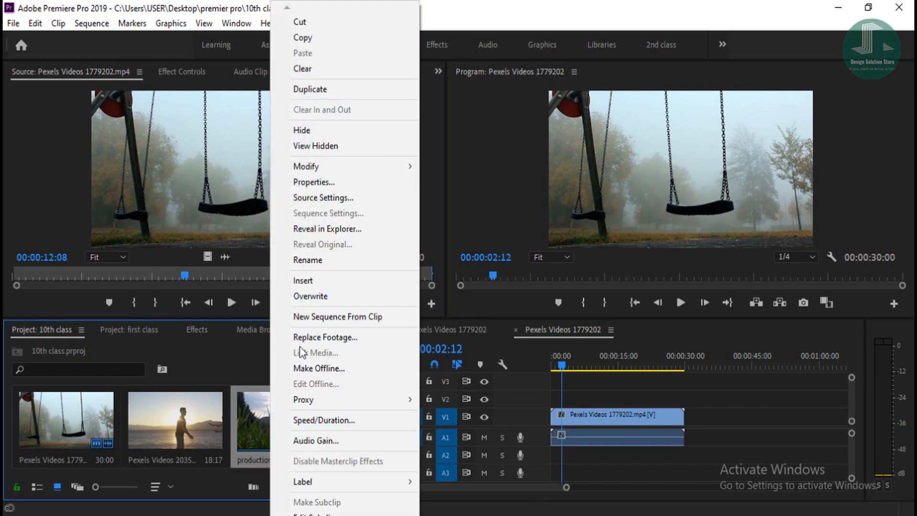
pyautogui.click(248, 427)
pyautogui.rightClick(248, 427)
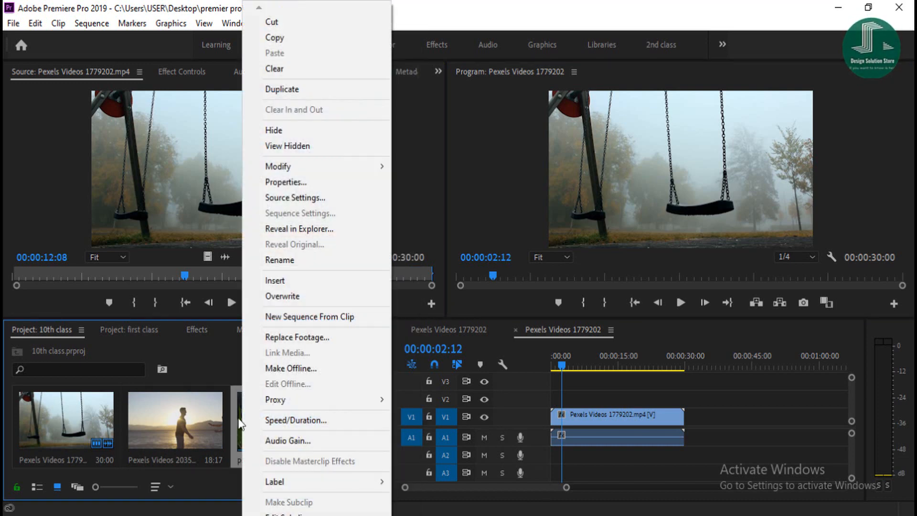
pyautogui.click(238, 417)
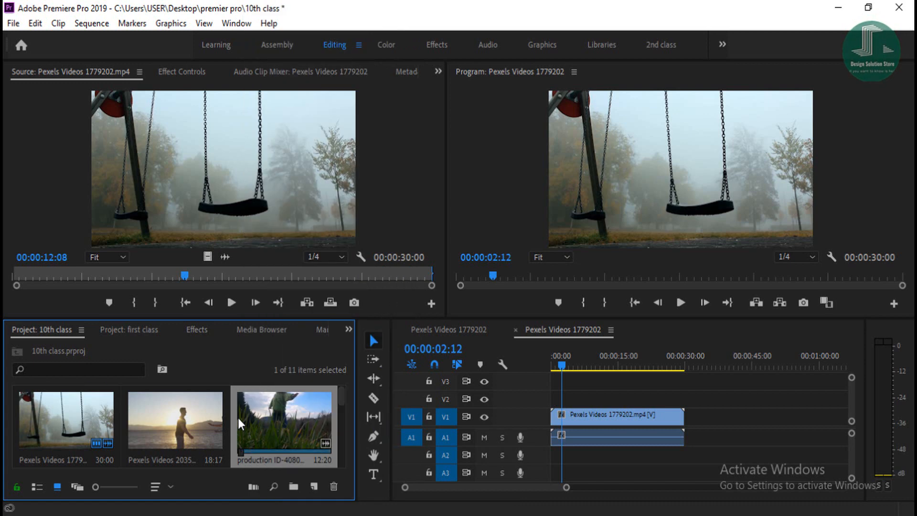
pyautogui.rightClick(284, 406)
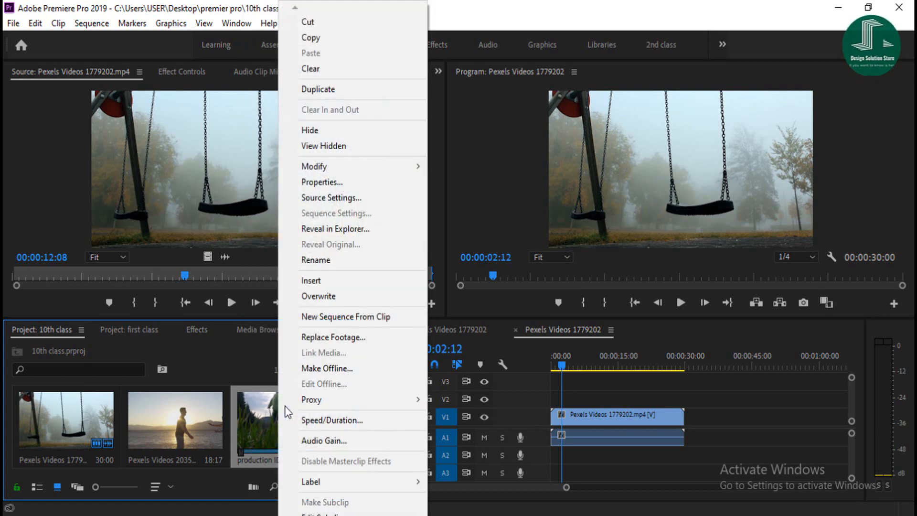
pyautogui.click(321, 318)
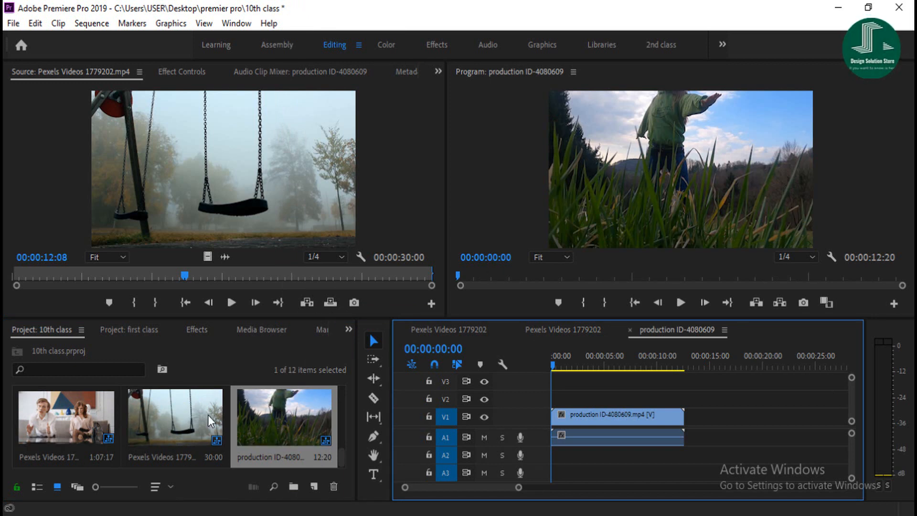
# Step: Look through the project bin to compare the original clips with the sequences, including the grass field clip and its new sequence
pyautogui.scroll(2, 180, 424)
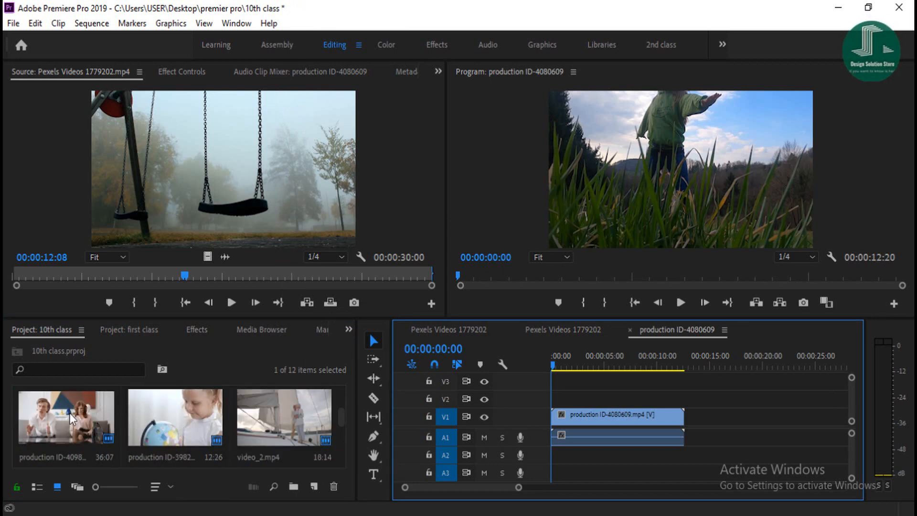
pyautogui.scroll(-2, 158, 405)
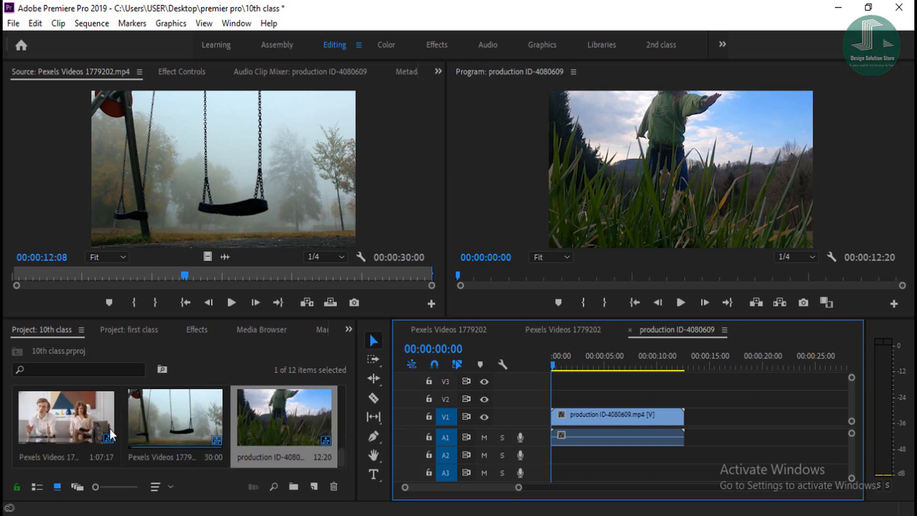
pyautogui.scroll(2, 85, 429)
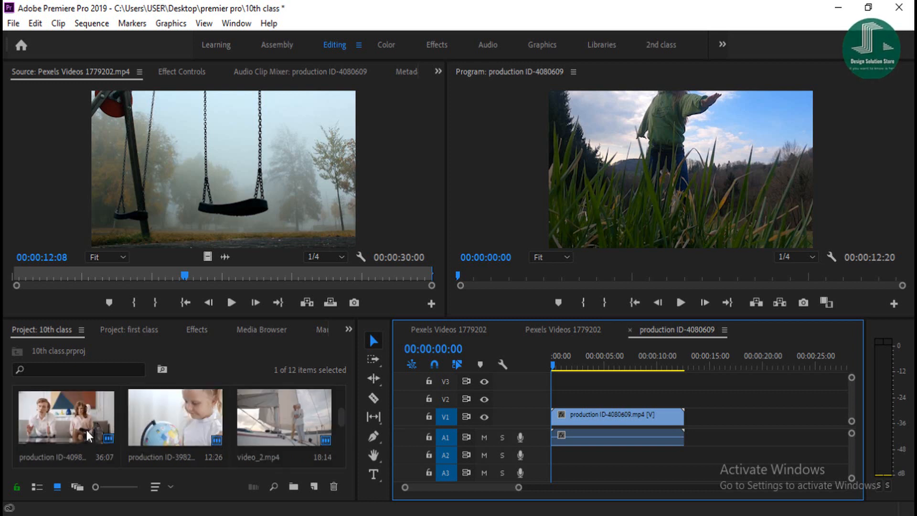
pyautogui.scroll(-1, 86, 429)
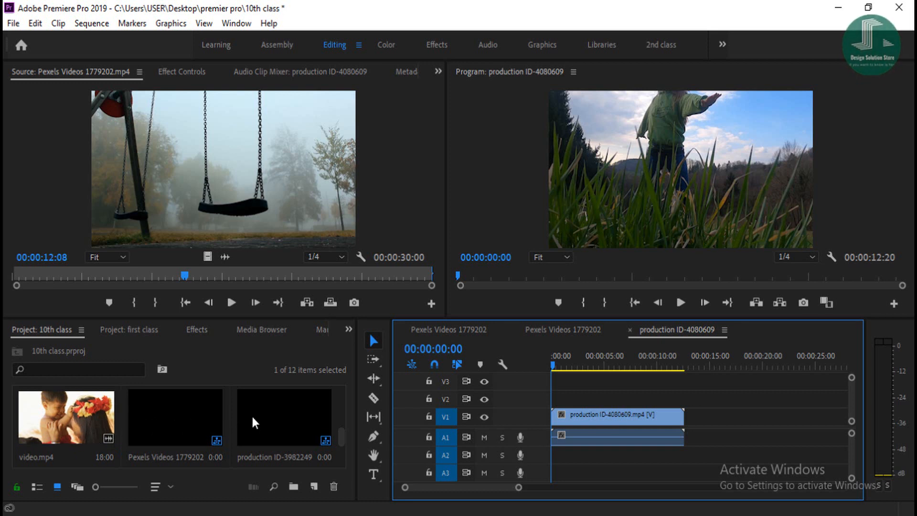
pyautogui.scroll(2, 72, 428)
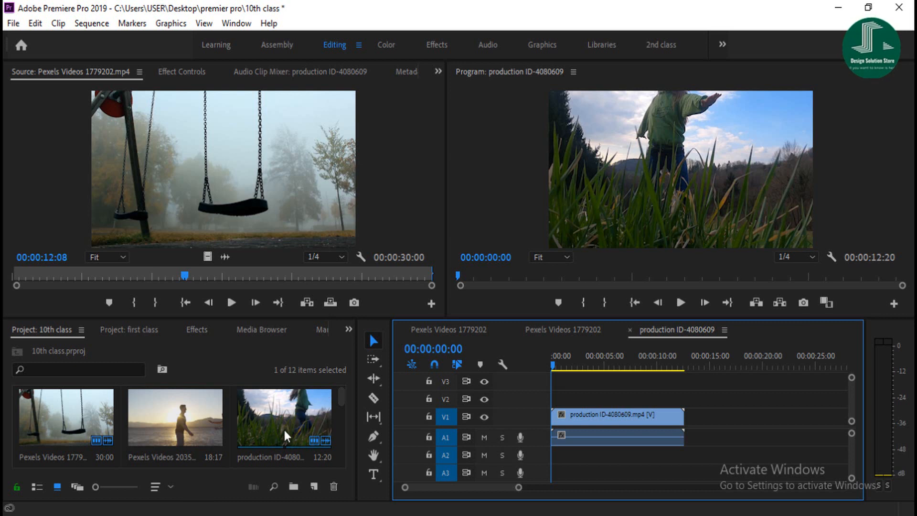
pyautogui.scroll(1, 283, 428)
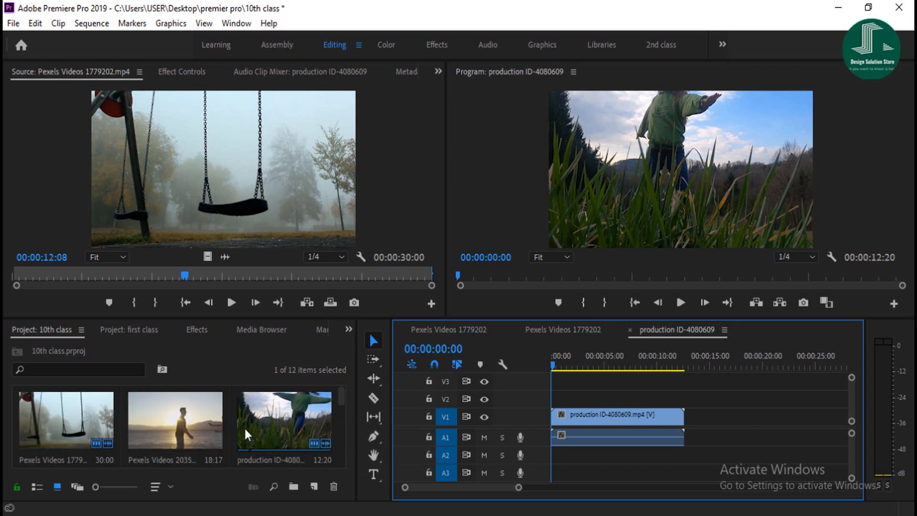
pyautogui.scroll(-2, 209, 422)
pyautogui.scroll(-2, 206, 422)
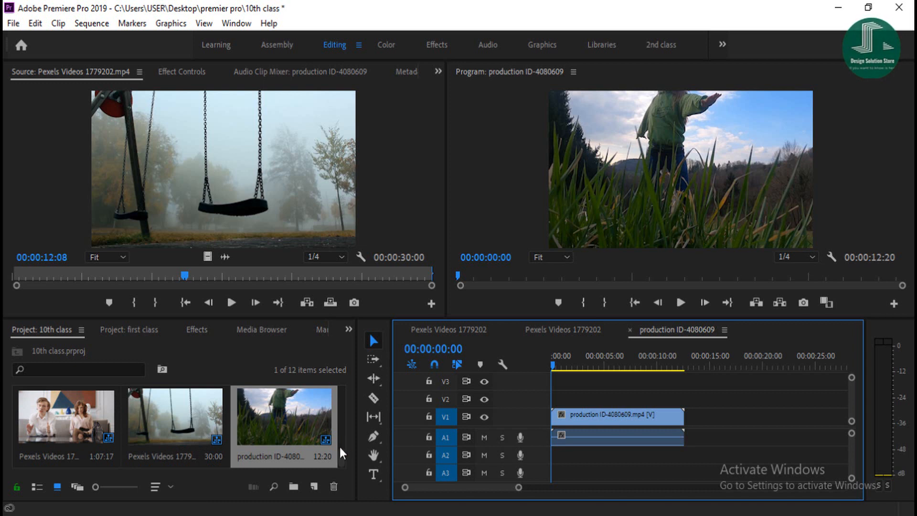